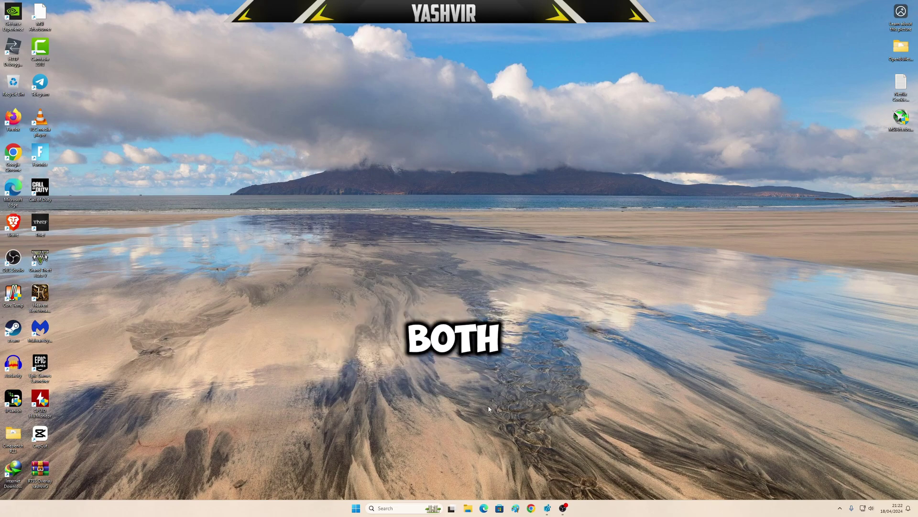
Step: Open the Win+X quick-link menu from the desktop
{"action": "key", "text": "super"}
{"action": "key", "text": "super"}
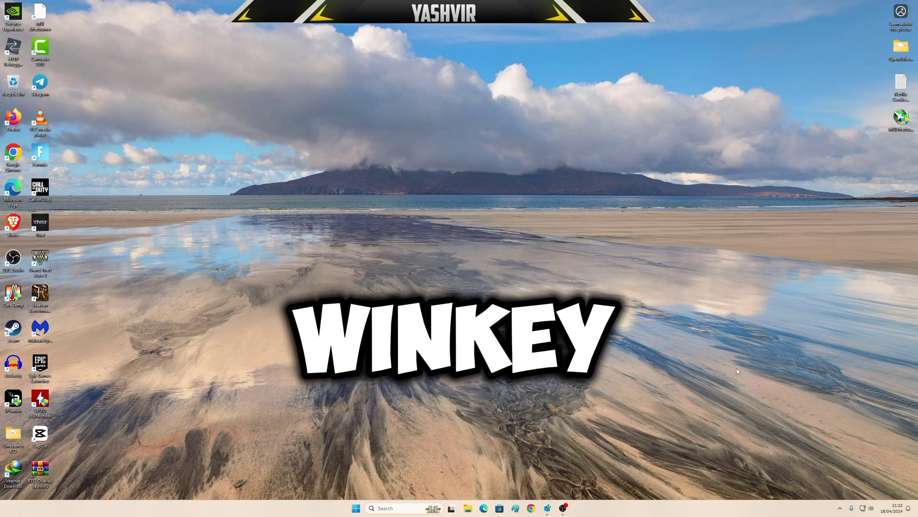
{"action": "key", "text": "super+x"}
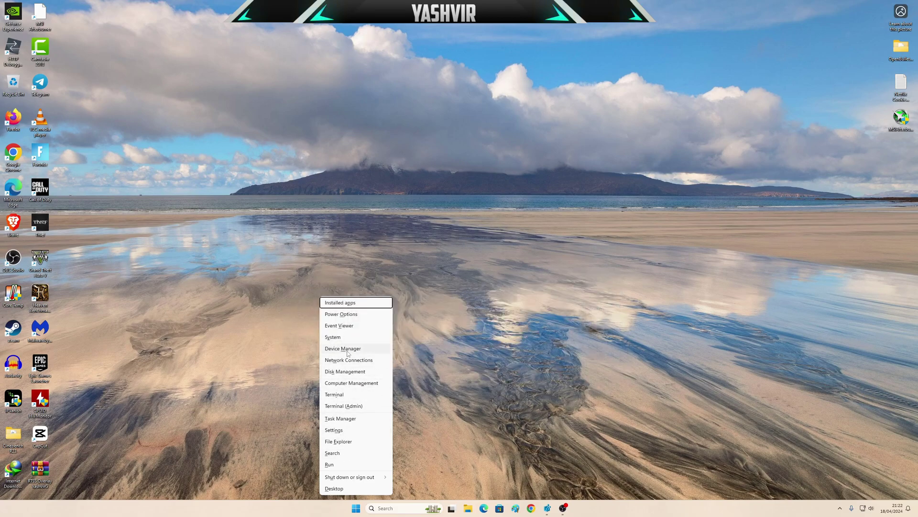
Step: Launch Device Manager, centre its window, and find SM Bus Controller and Unknown device under Other devices
{"action": "left_click", "coordinate": [347, 353]}
{"action": "left_click_drag", "start_coordinate": [210, 28], "coordinate": [539, 83]}
{"action": "scroll", "coordinate": [478, 221], "scroll_direction": "down", "scroll_amount": 2}
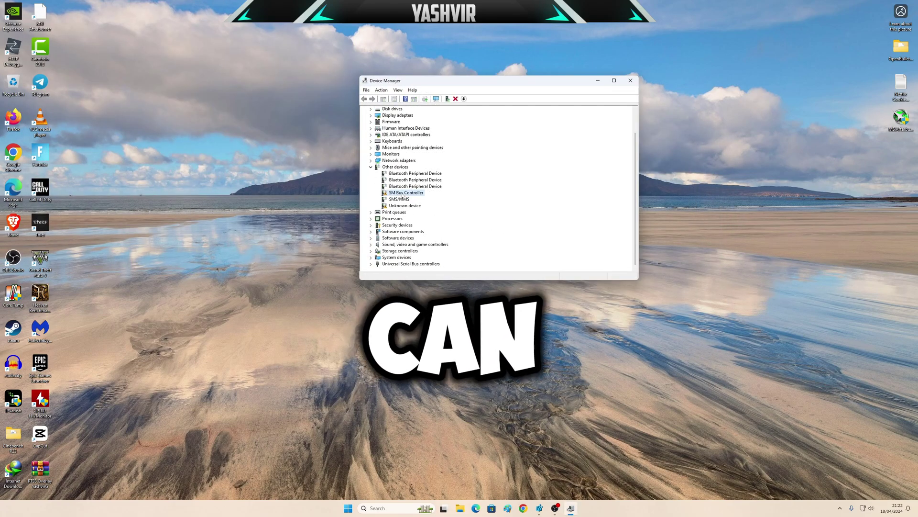
{"action": "left_click", "coordinate": [392, 207]}
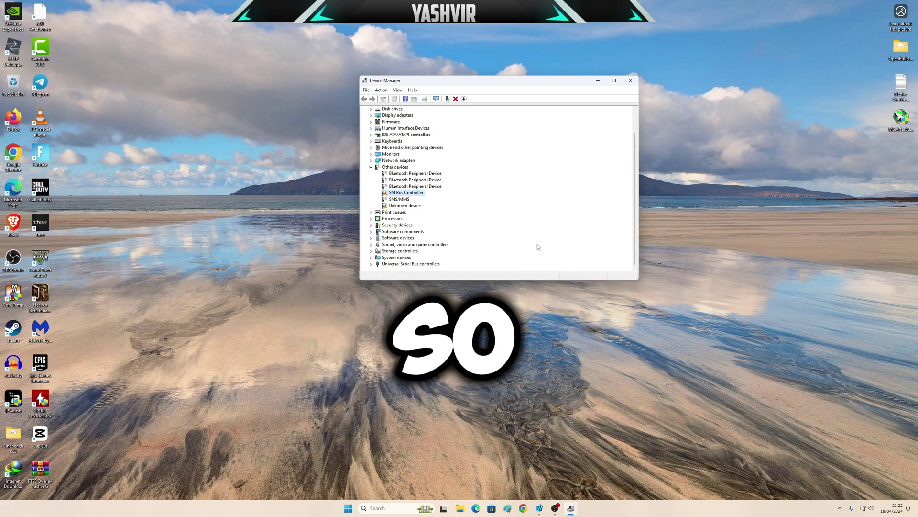
Step: Update the SM Bus Controller driver by browsing the computer and picking from the hardware-type list
{"action": "right_click", "coordinate": [416, 195]}
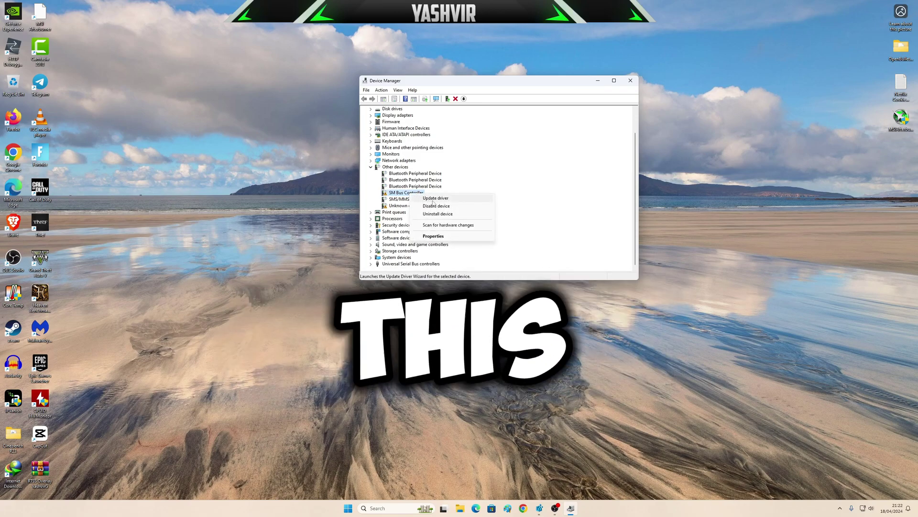
{"action": "left_click", "coordinate": [441, 199]}
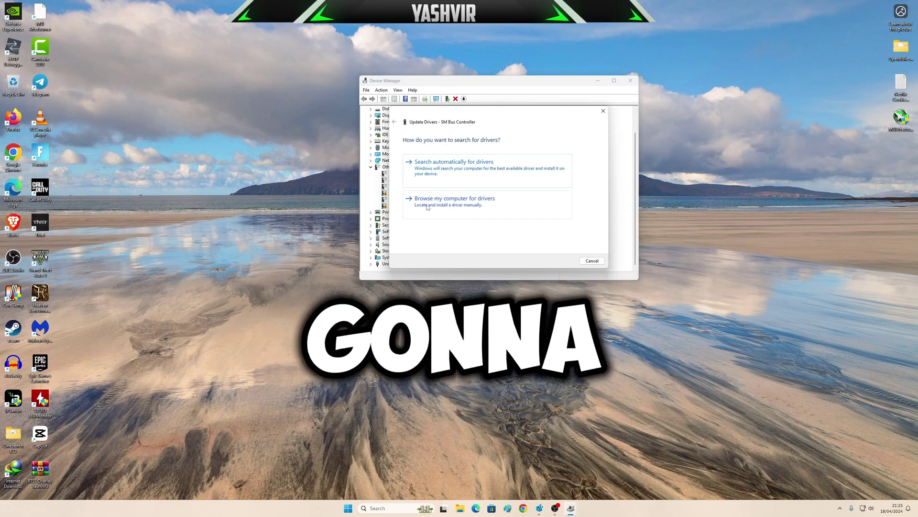
{"action": "left_click", "coordinate": [470, 207]}
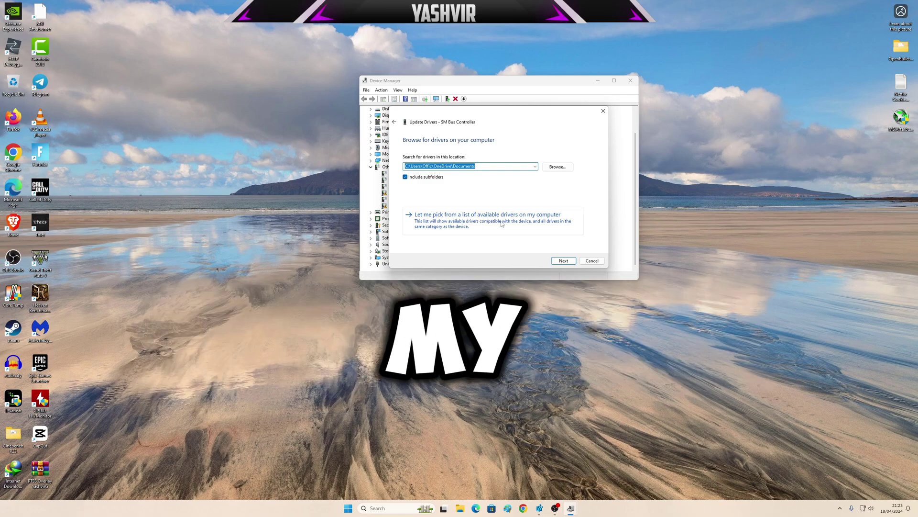
{"action": "left_click", "coordinate": [501, 224]}
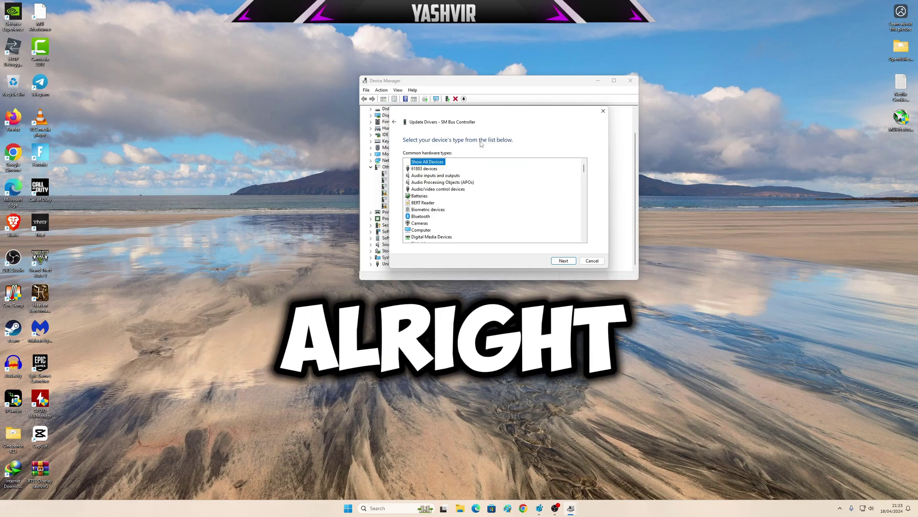
{"action": "scroll", "coordinate": [488, 187], "scroll_direction": "down", "scroll_amount": 2}
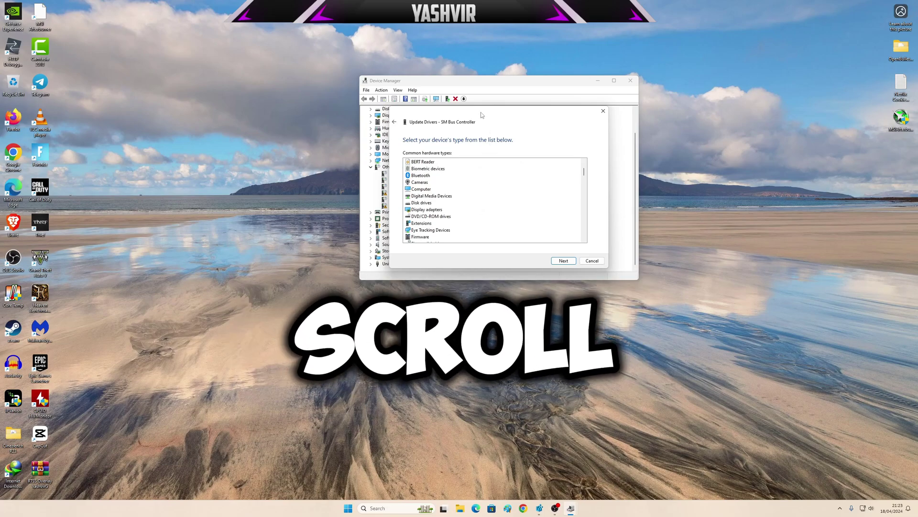
{"action": "left_click_drag", "start_coordinate": [480, 112], "coordinate": [537, 118]}
{"action": "scroll", "coordinate": [525, 193], "scroll_direction": "down", "scroll_amount": 6}
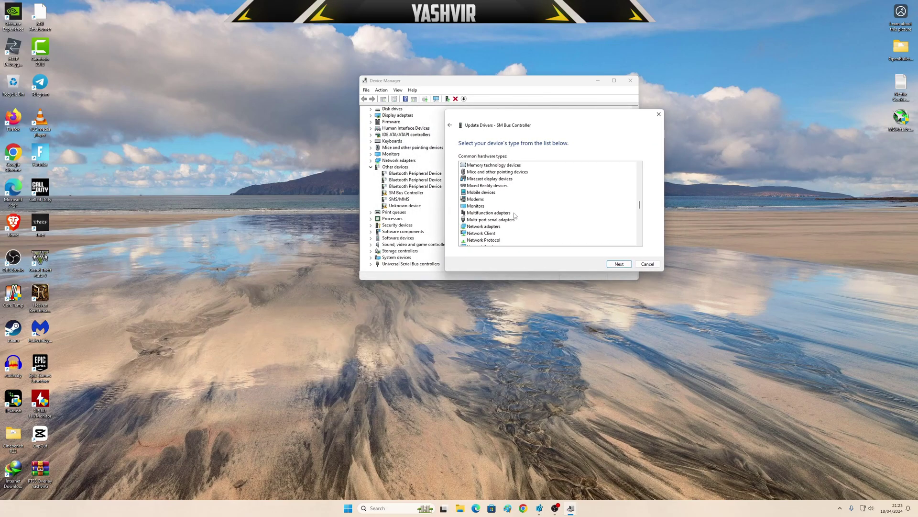
{"action": "scroll", "coordinate": [515, 213], "scroll_direction": "down", "scroll_amount": 6}
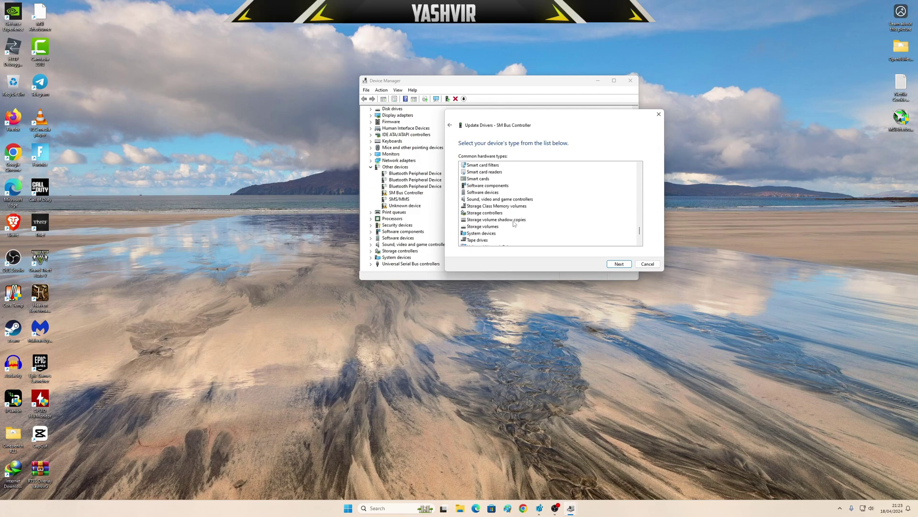
Step: Choose System devices as the hardware type and check the processor maker in Core Temp
{"action": "double_click", "coordinate": [482, 213]}
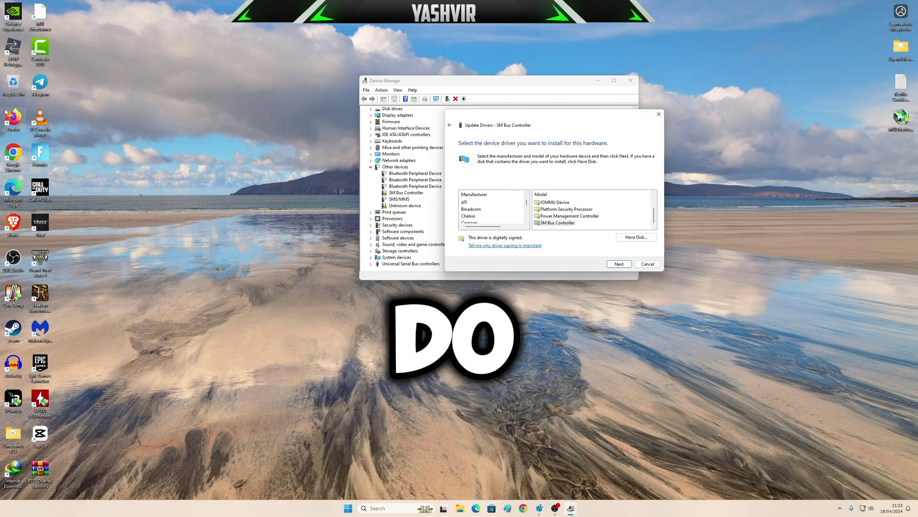
{"action": "right_click", "coordinate": [15, 296]}
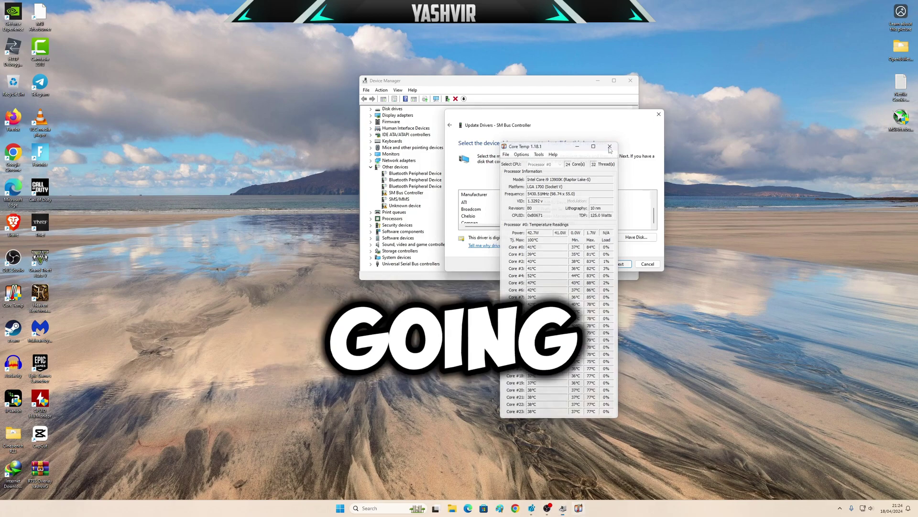
{"action": "key", "text": "alt+F4"}
{"action": "scroll", "coordinate": [500, 212], "scroll_direction": "down", "scroll_amount": 3}
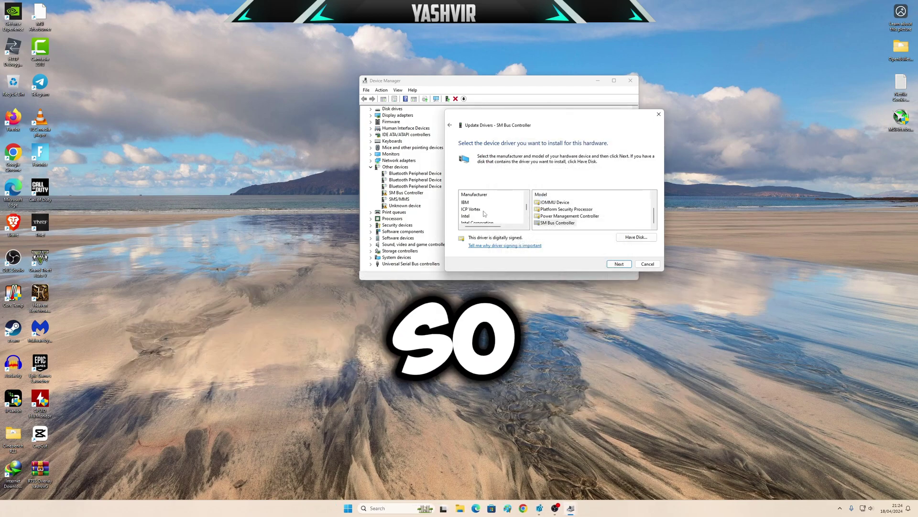
Step: Install the Intel SM Bus Controller driver, accepting the compatibility warning
{"action": "left_click", "coordinate": [471, 216]}
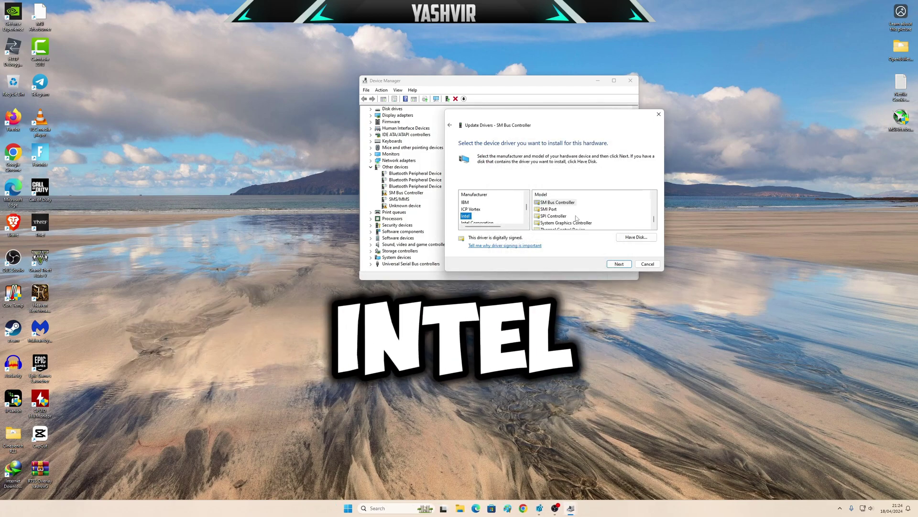
{"action": "left_click", "coordinate": [552, 203]}
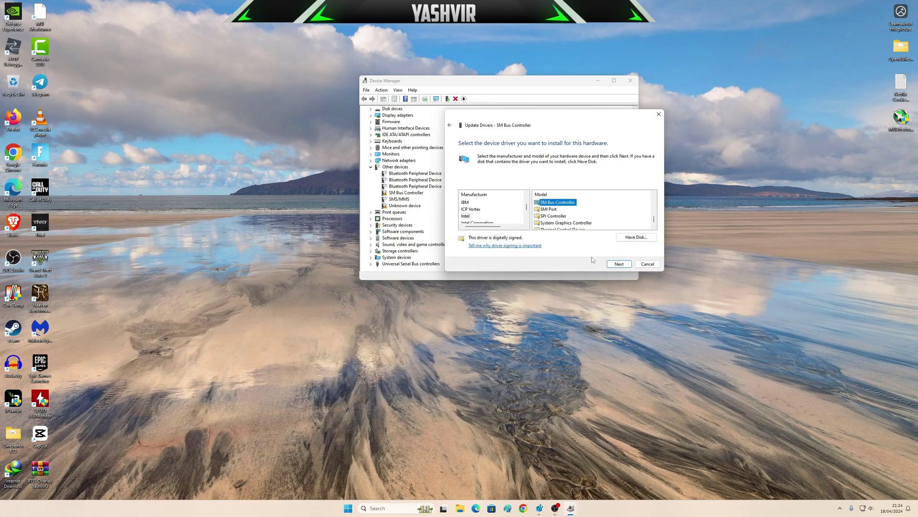
{"action": "left_click", "coordinate": [622, 265]}
{"action": "left_click", "coordinate": [479, 286]}
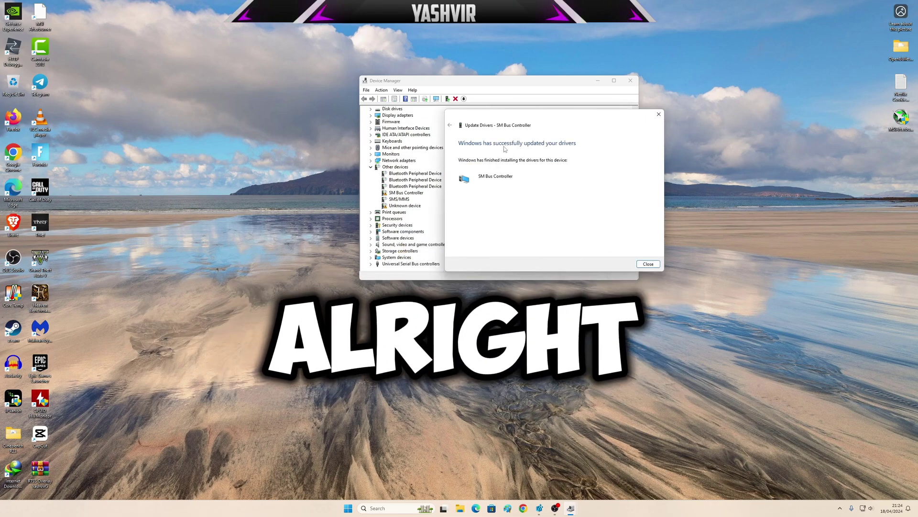
Step: Close the finished wizard and uninstall the Unknown device from Other devices
{"action": "left_click", "coordinate": [648, 264]}
{"action": "scroll", "coordinate": [440, 234], "scroll_direction": "down", "scroll_amount": 2}
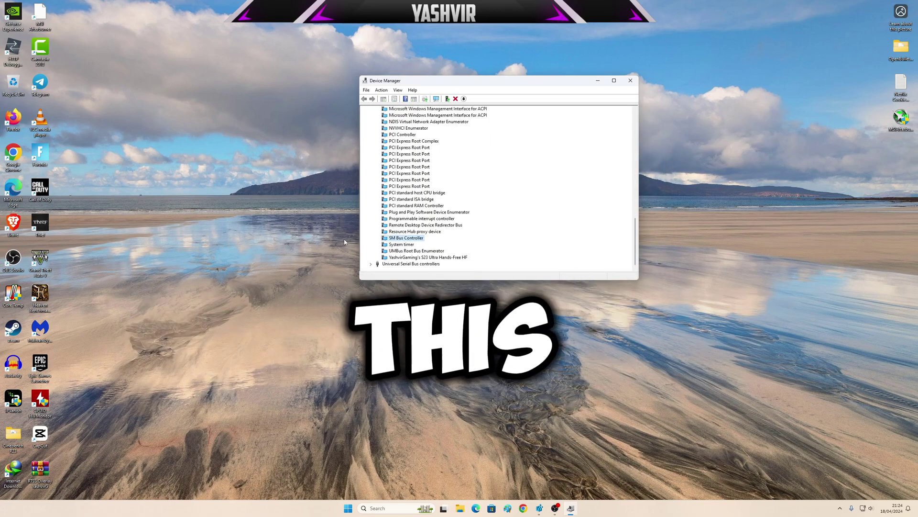
{"action": "scroll", "coordinate": [456, 188], "scroll_direction": "up", "scroll_amount": 15}
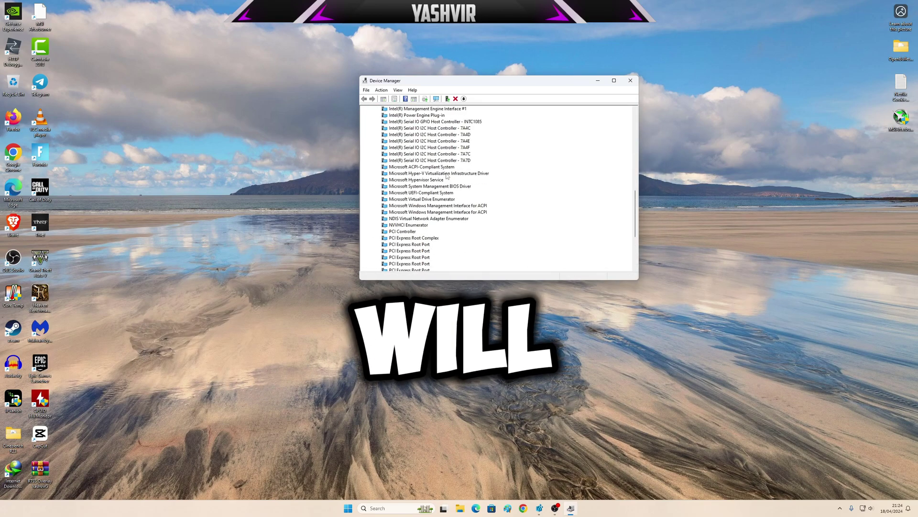
{"action": "scroll", "coordinate": [456, 188], "scroll_direction": "up", "scroll_amount": 2}
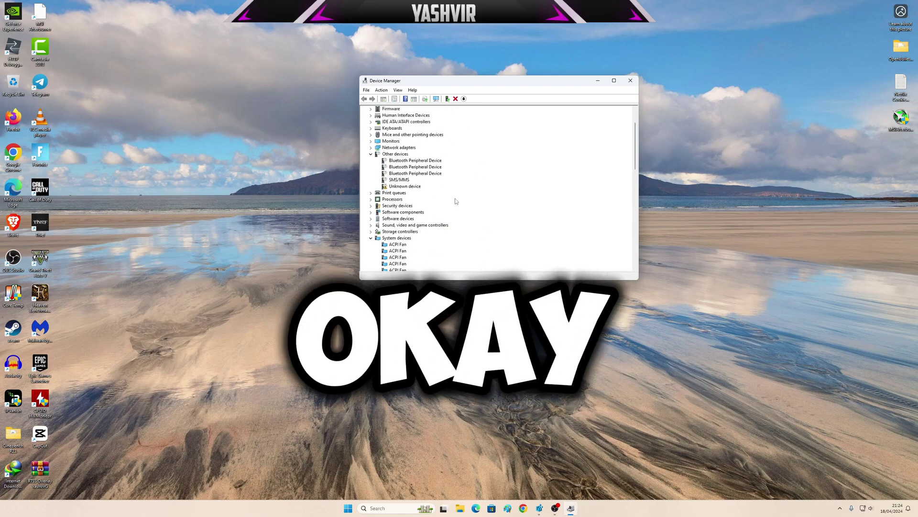
{"action": "left_click", "coordinate": [391, 188]}
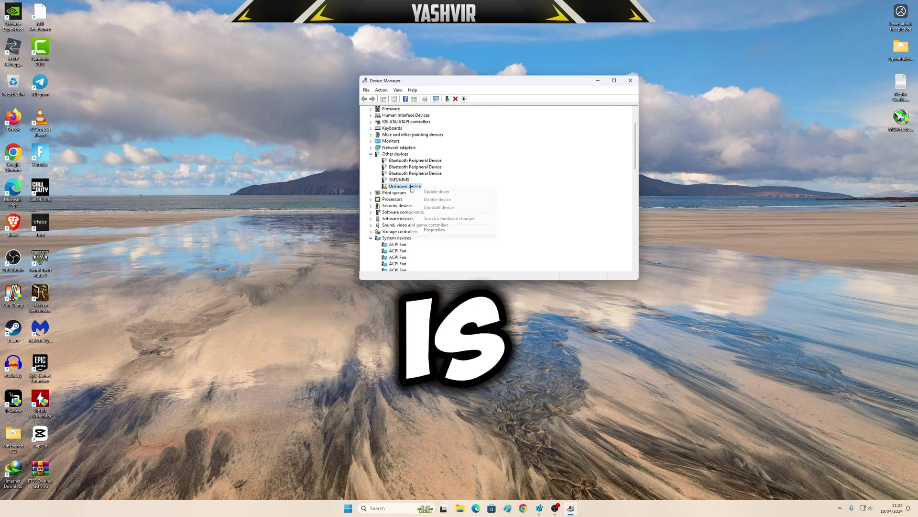
{"action": "left_click", "coordinate": [438, 207]}
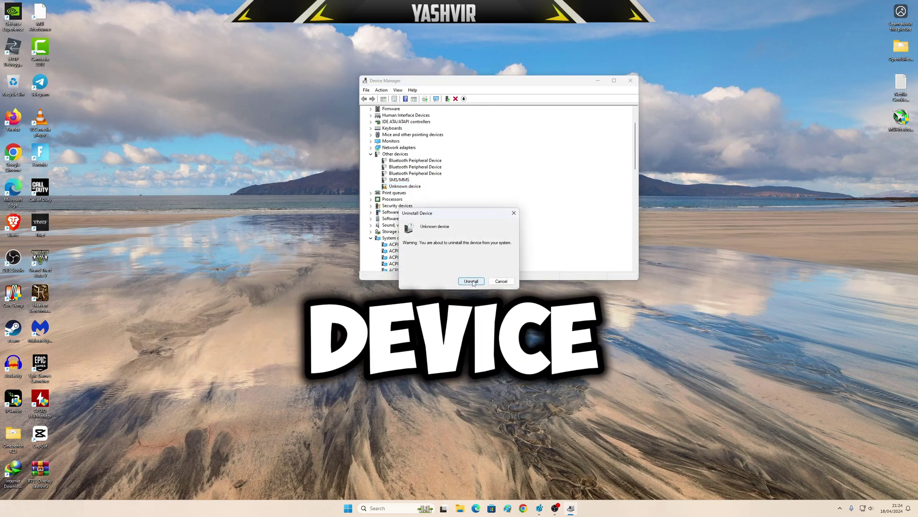
{"action": "left_click", "coordinate": [471, 281]}
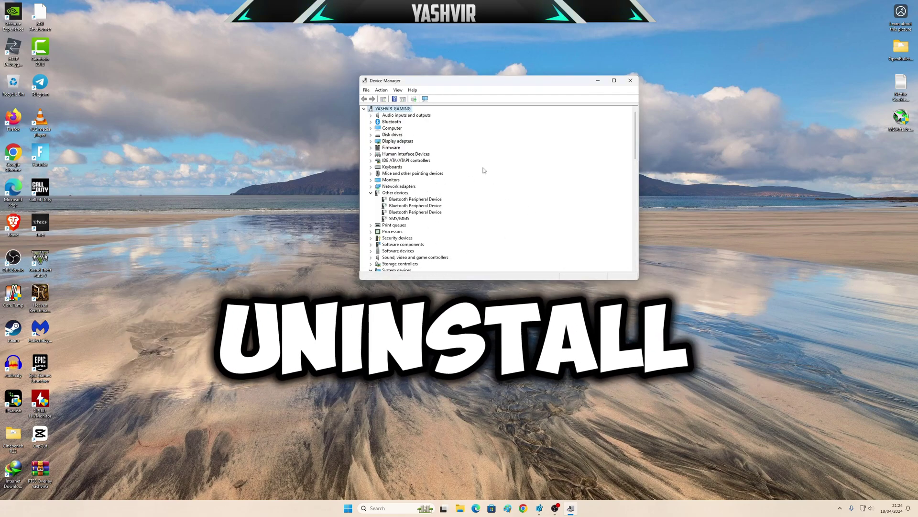
Step: Close Device Manager, refresh the desktop, and restart the computer from the Start menu
{"action": "left_click", "coordinate": [630, 81]}
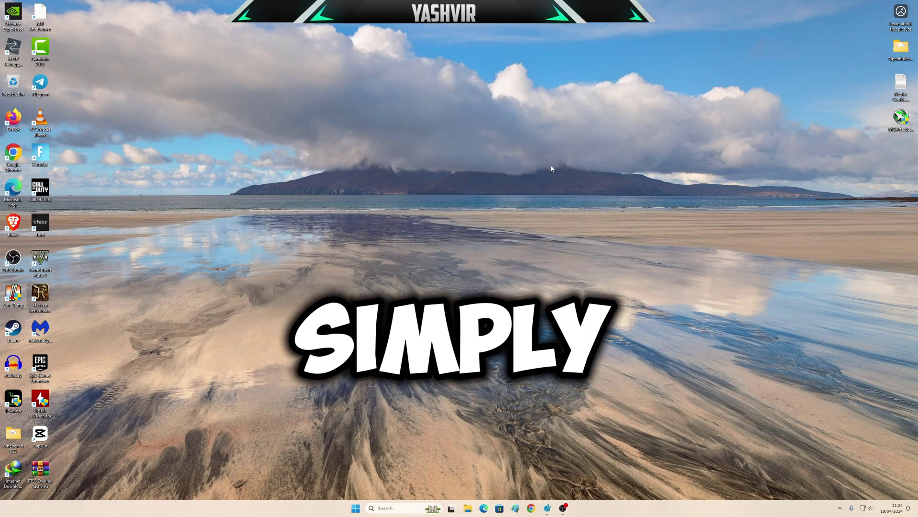
{"action": "right_click", "coordinate": [553, 167]}
{"action": "left_click", "coordinate": [567, 197]}
{"action": "left_click", "coordinate": [357, 508]}
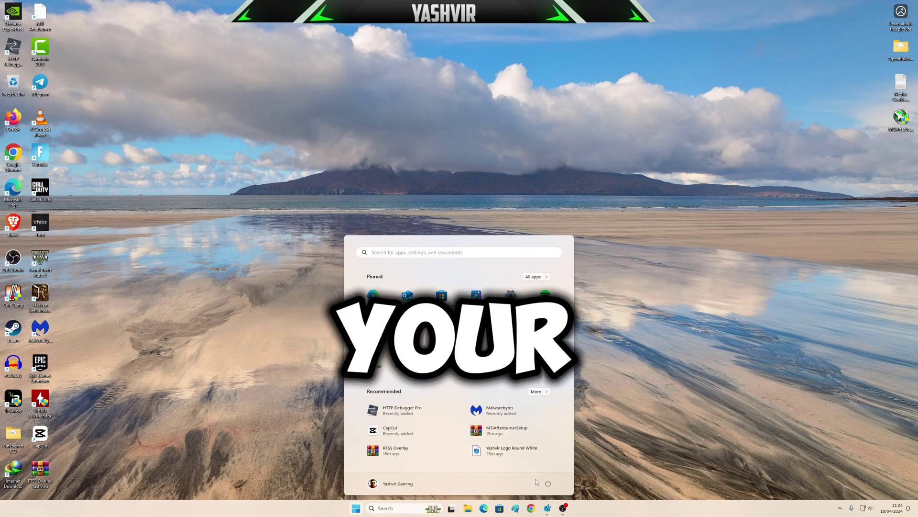
{"action": "left_click", "coordinate": [698, 467]}
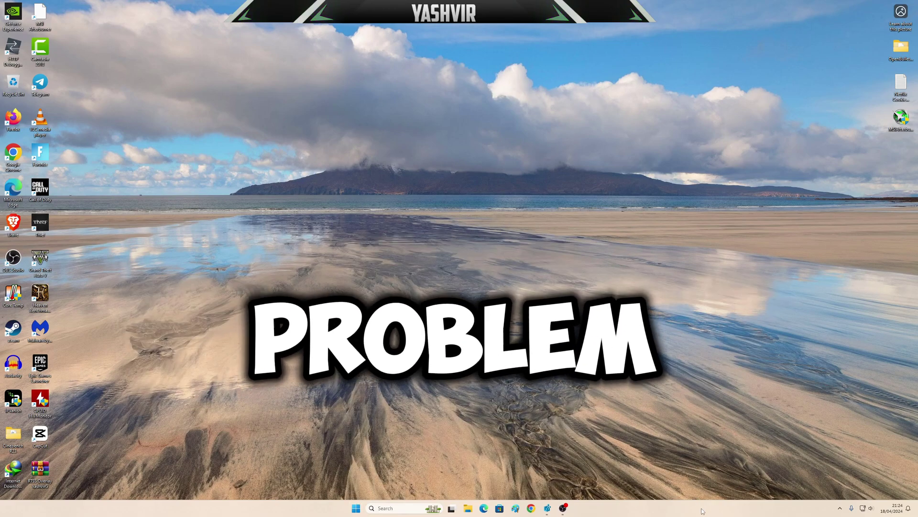